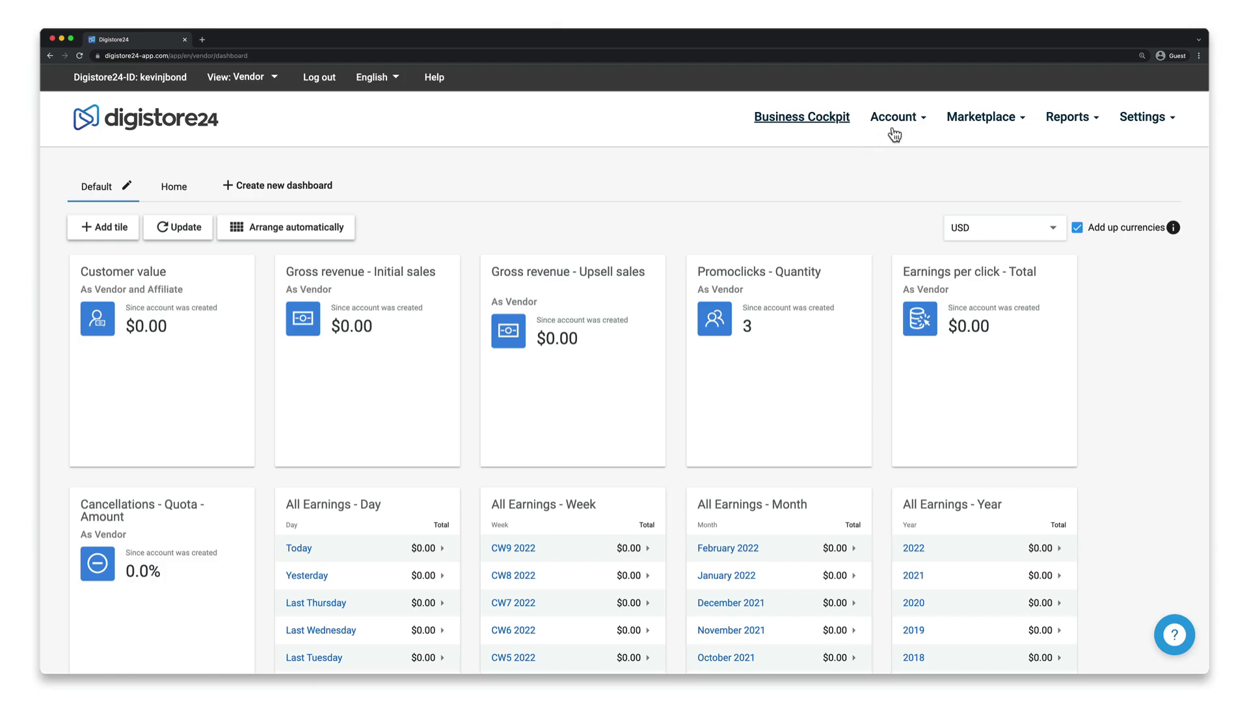
Under Conversion tools, create a new Box-type social proof widget for webpage embedding.
click(899, 120)
click(903, 365)
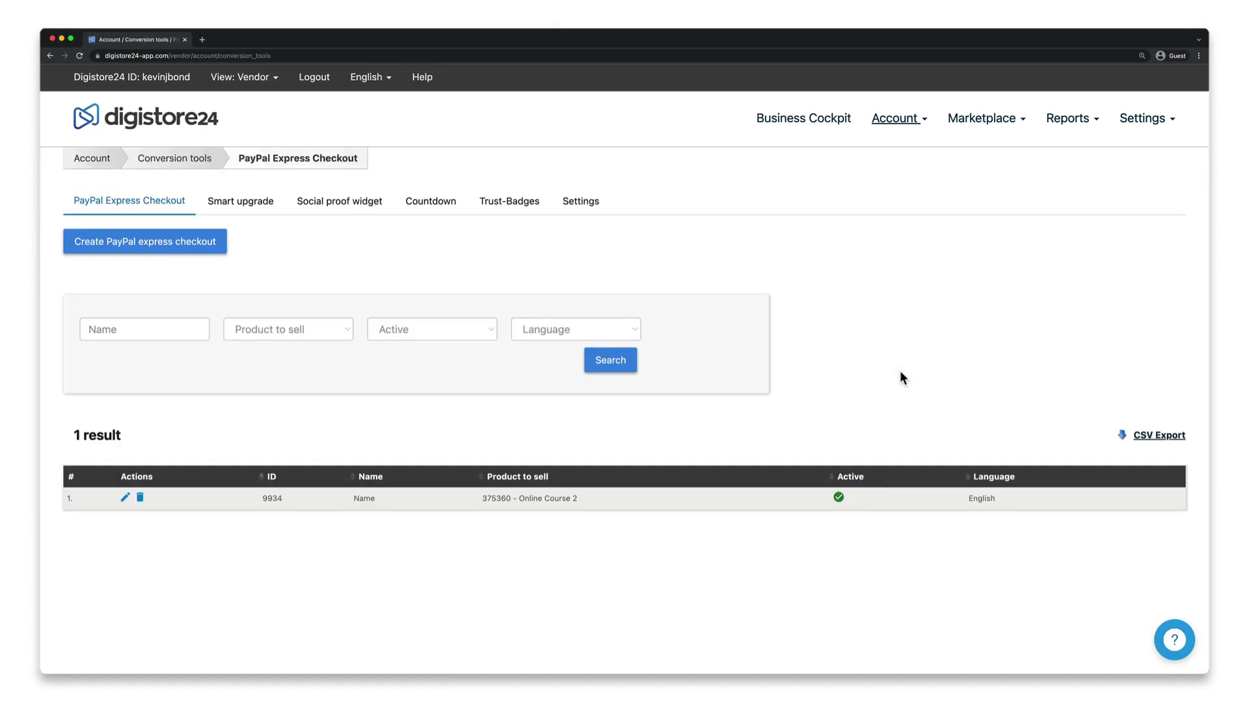
click(342, 209)
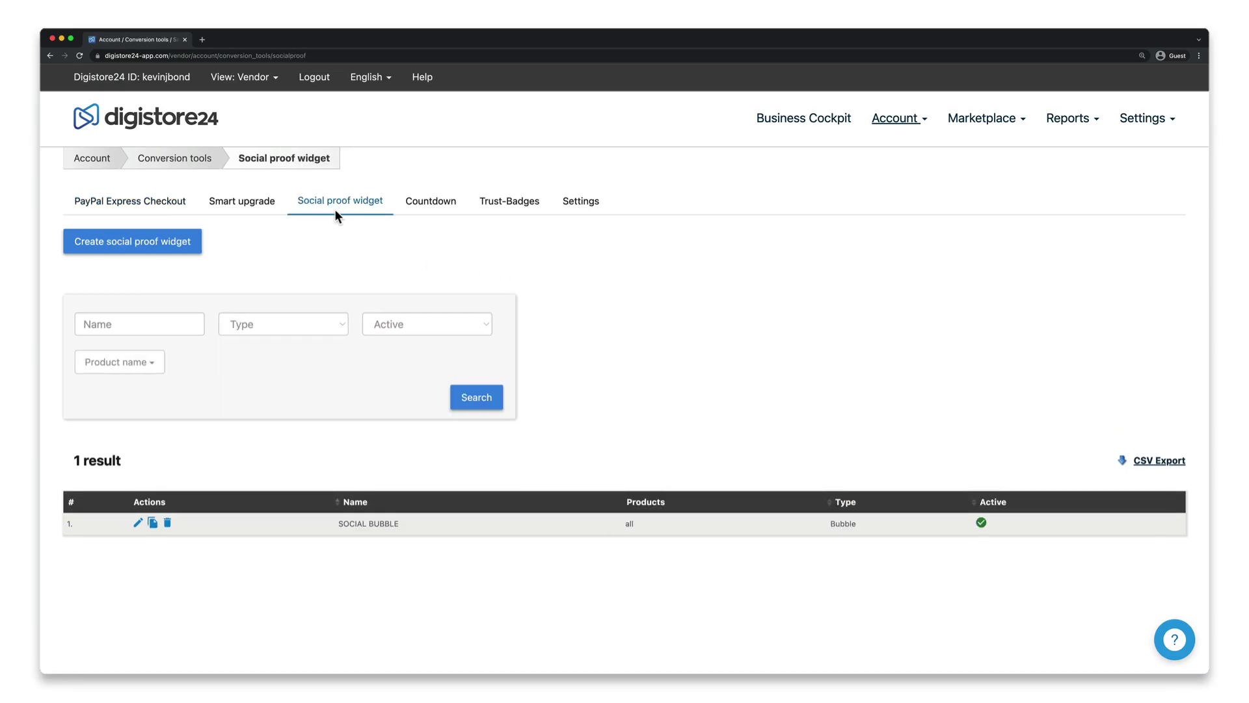
click(167, 249)
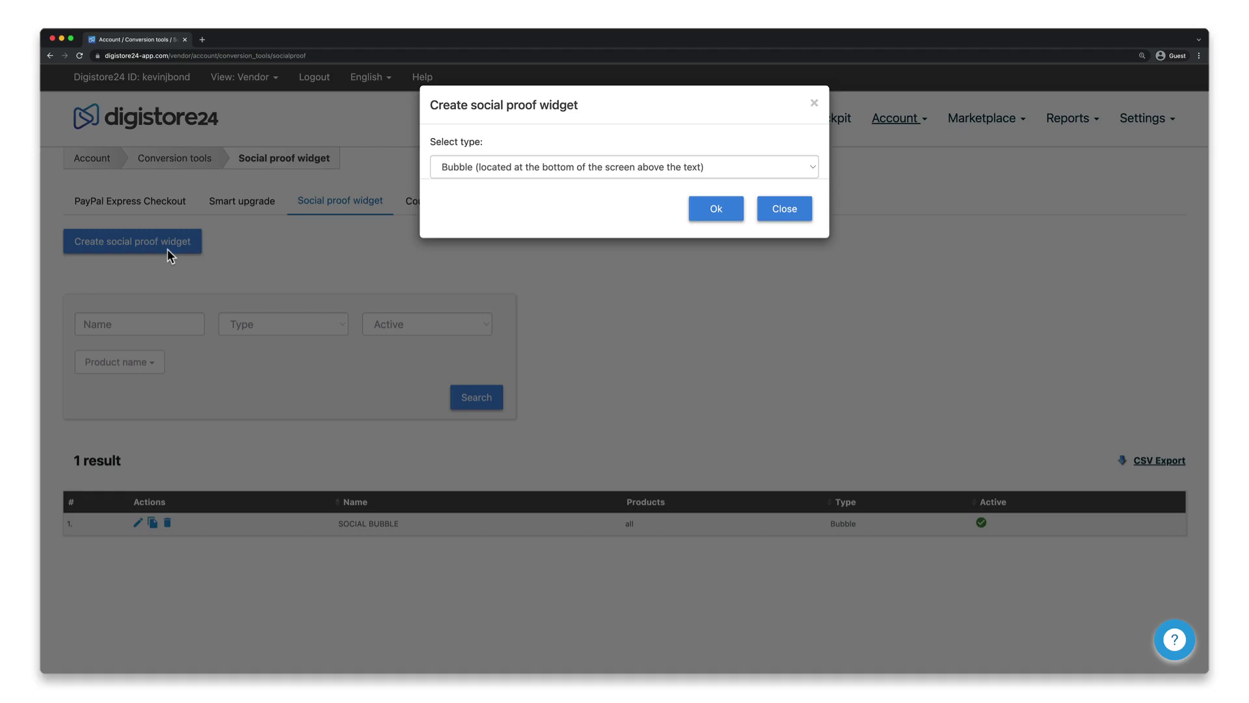
click(489, 171)
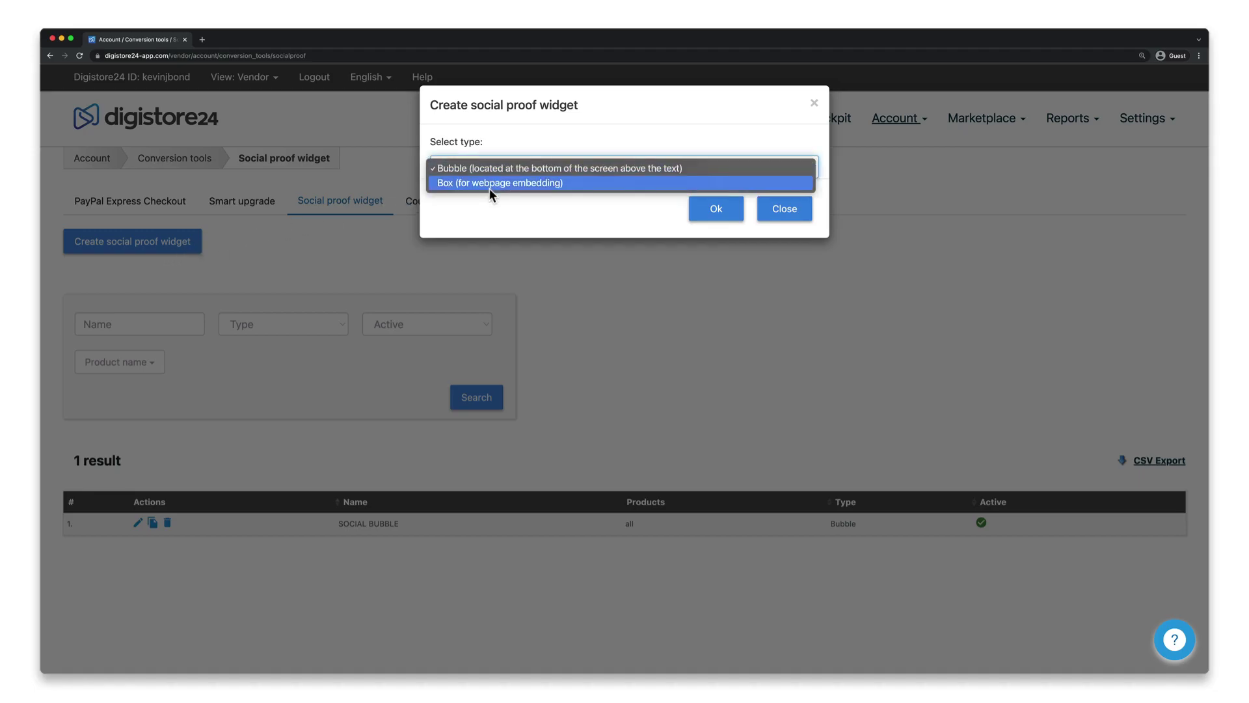
click(489, 189)
click(712, 210)
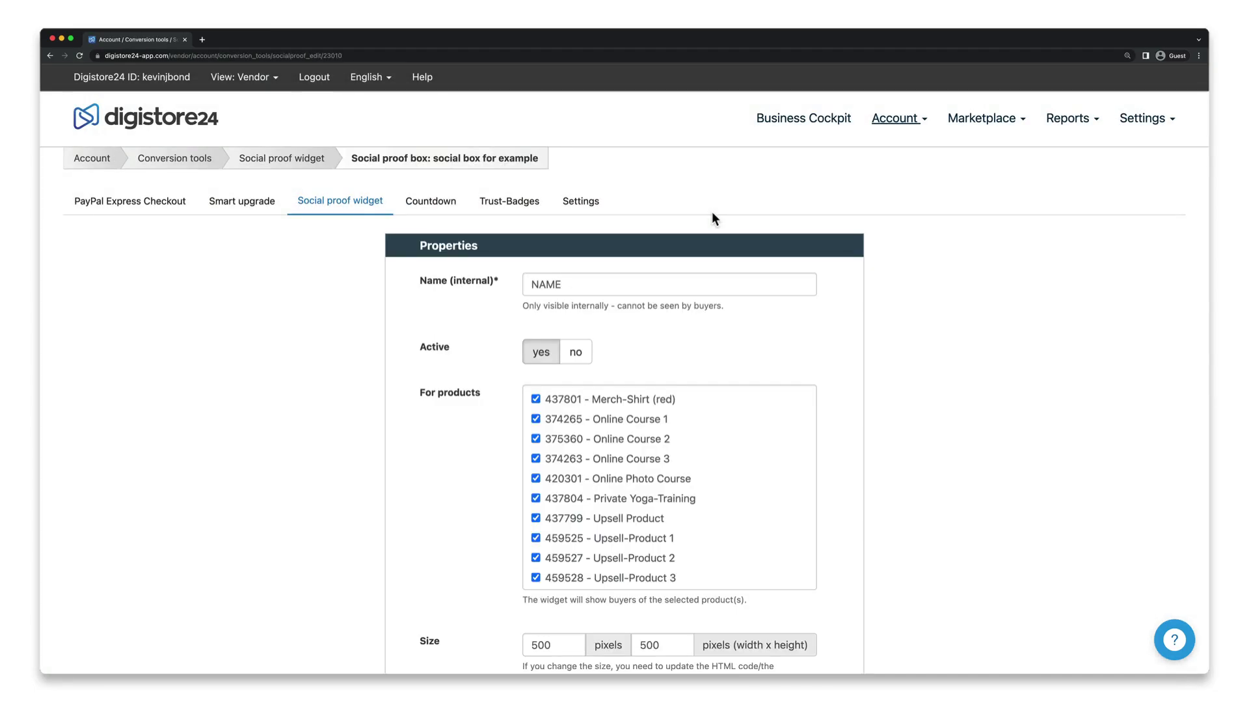
Set the widget's internal name to 'SOCIAL BOX'.
click(617, 286)
text(SOCIAL BOX)
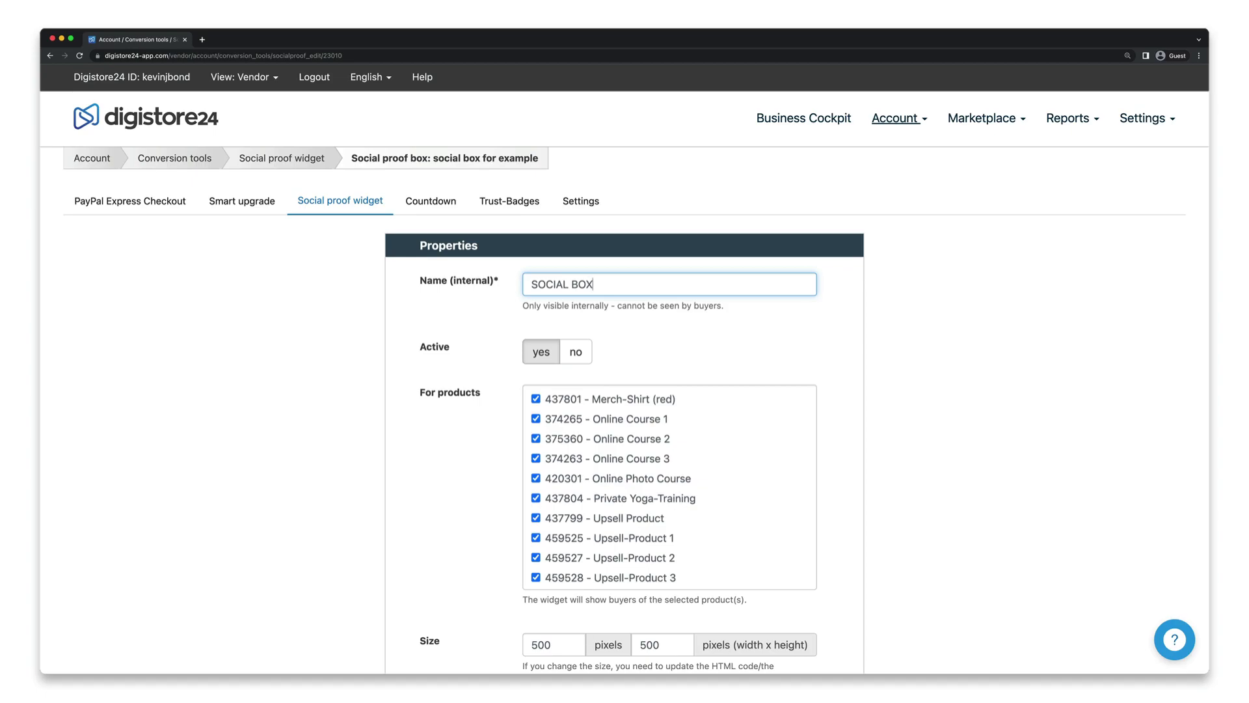
click(498, 340)
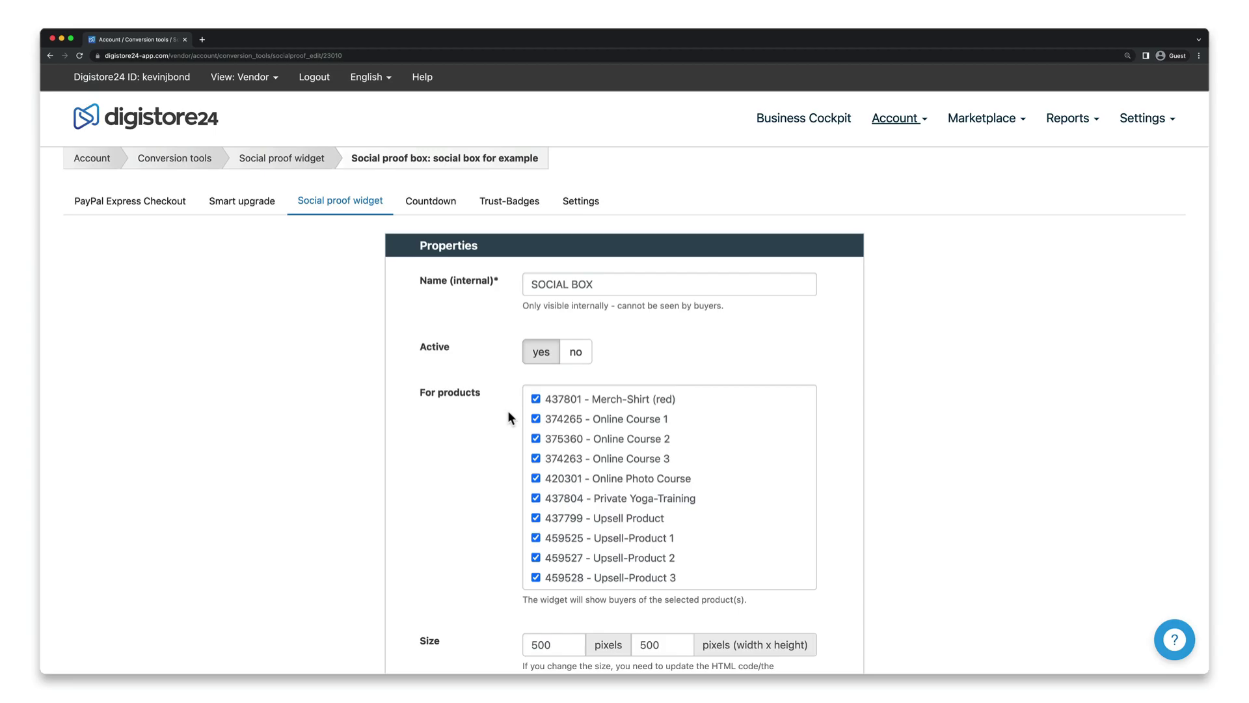
scroll(508, 417, down, 5)
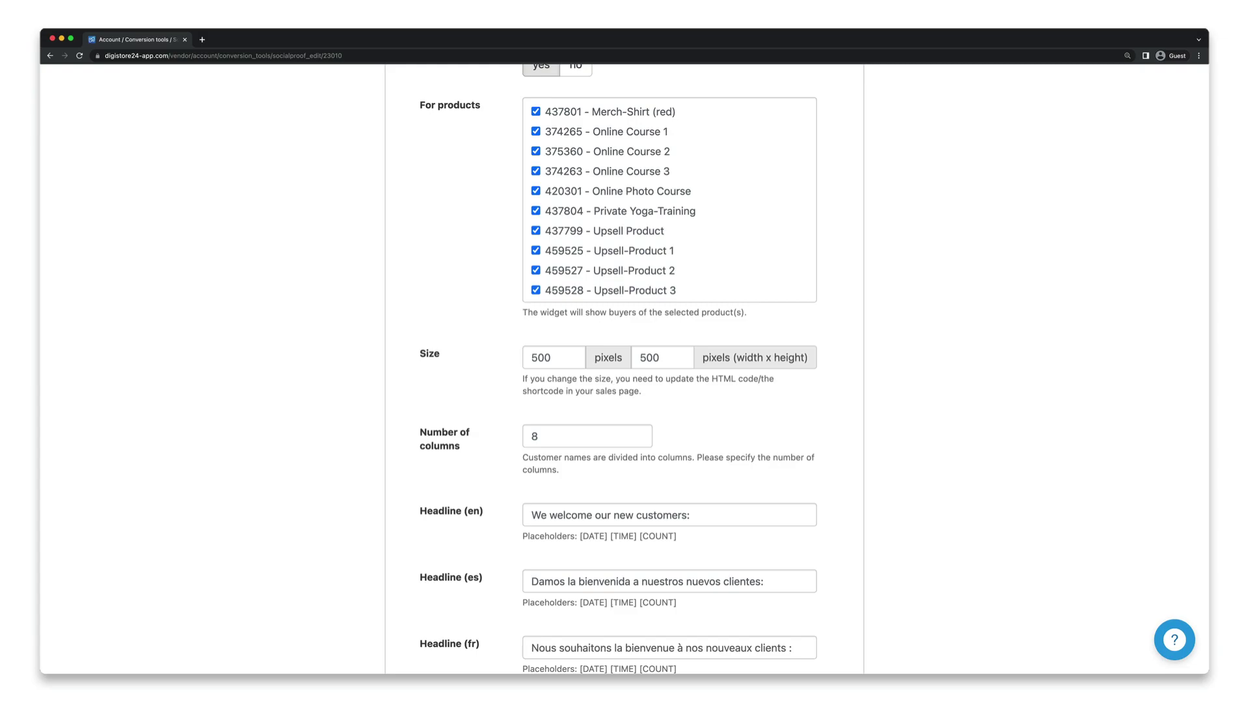
click(638, 440)
click(638, 441)
click(638, 441)
click(638, 434)
click(639, 434)
click(639, 434)
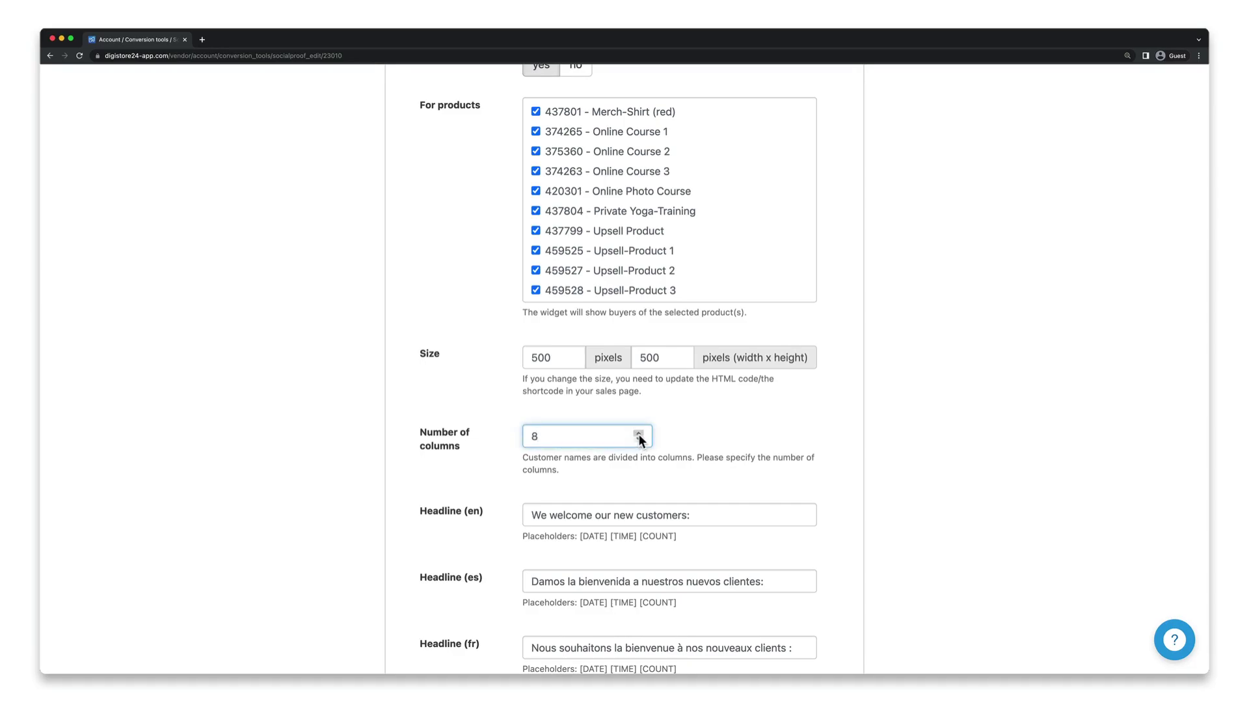
click(674, 431)
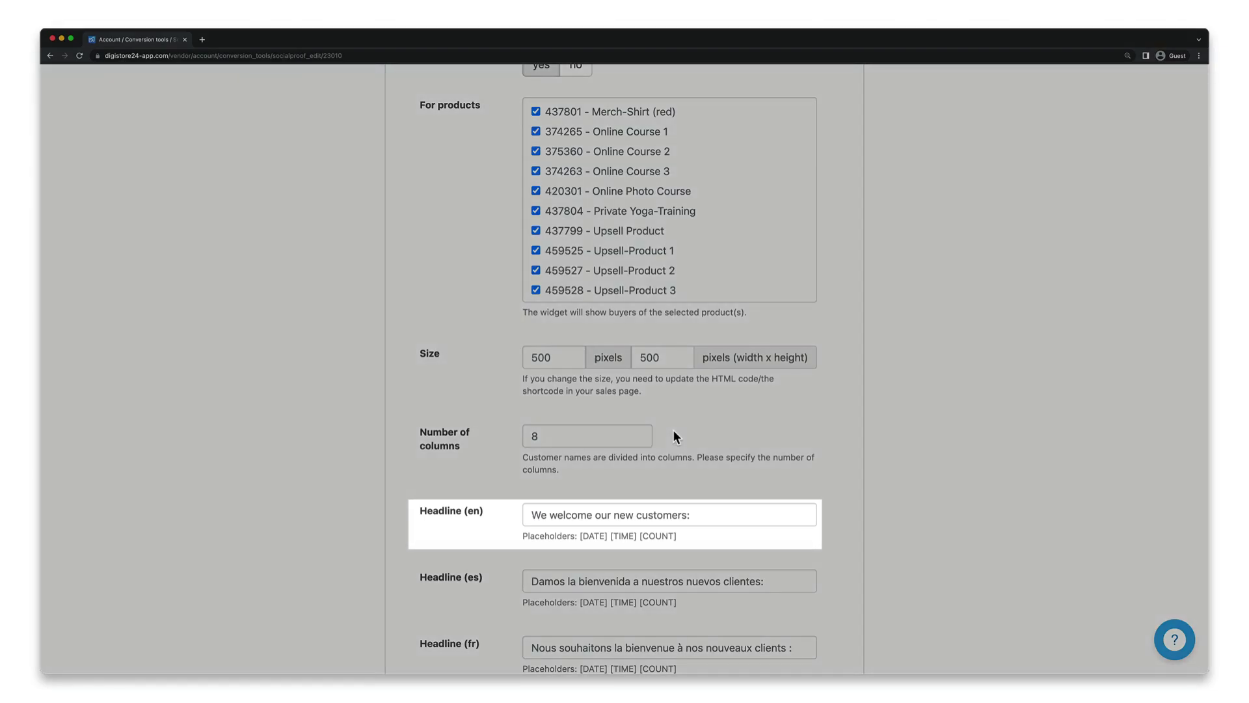
scroll(674, 432, down, 5)
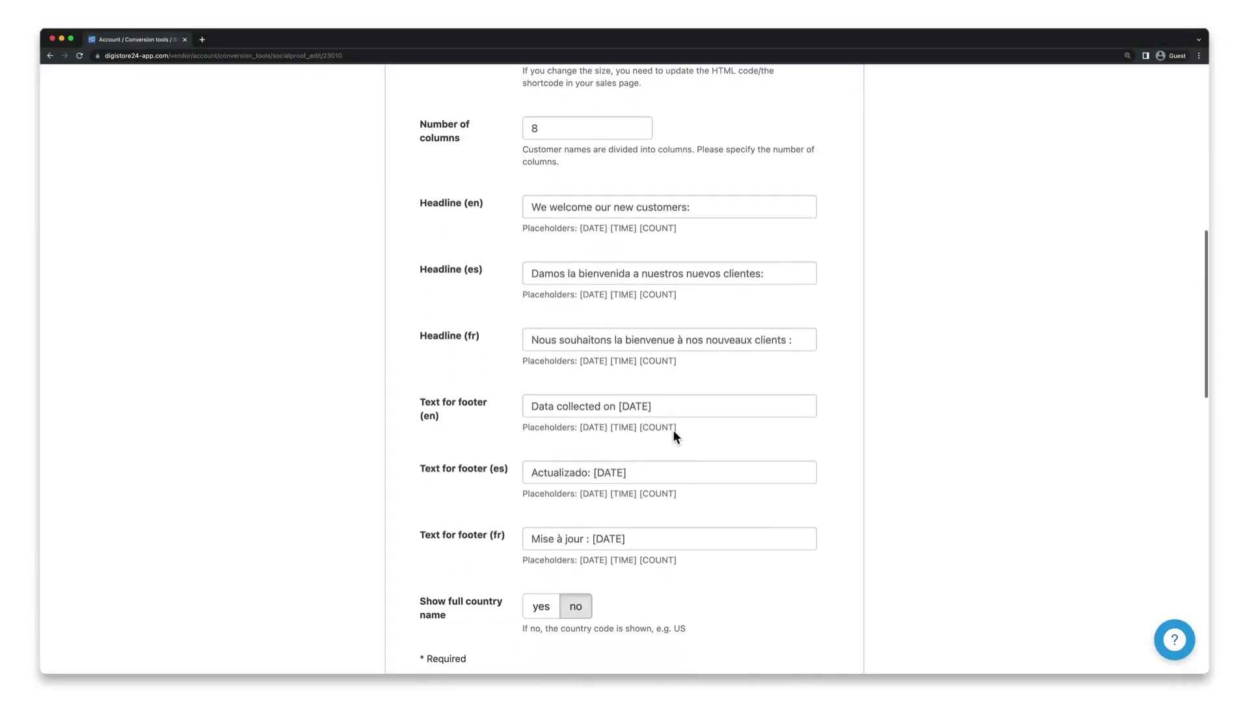
drag(580, 419, 678, 420)
click(689, 419)
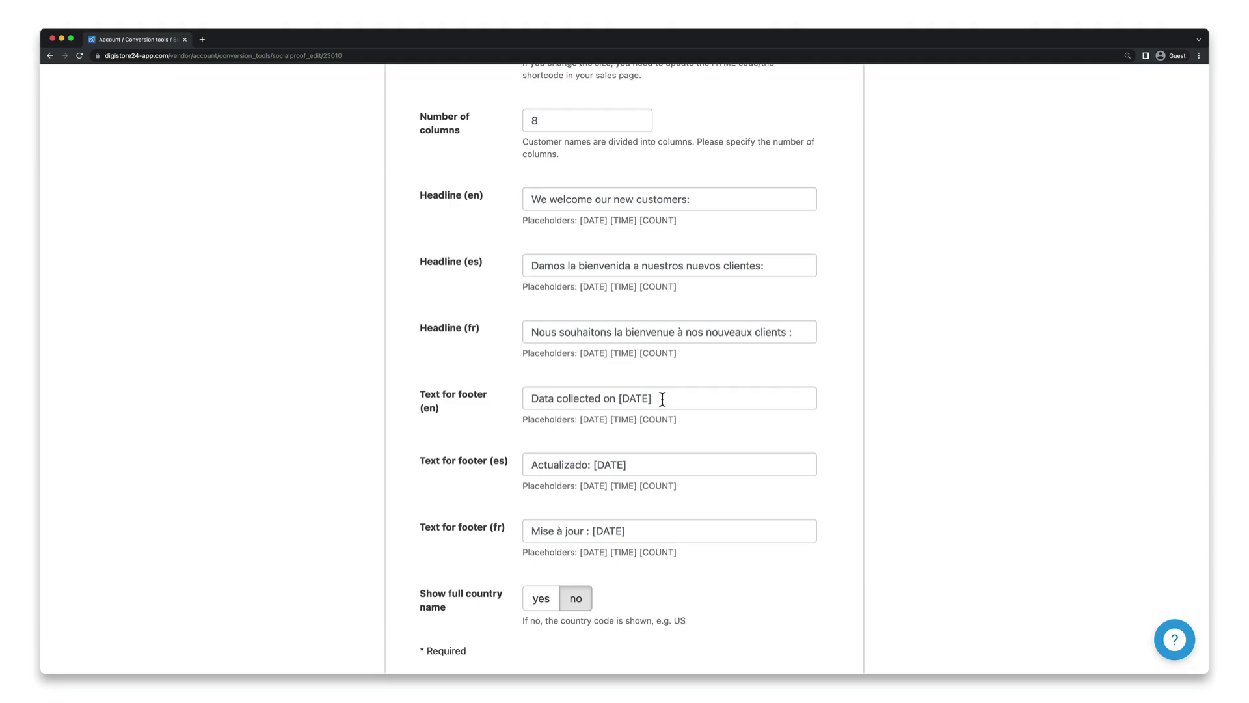
drag(658, 399, 615, 399)
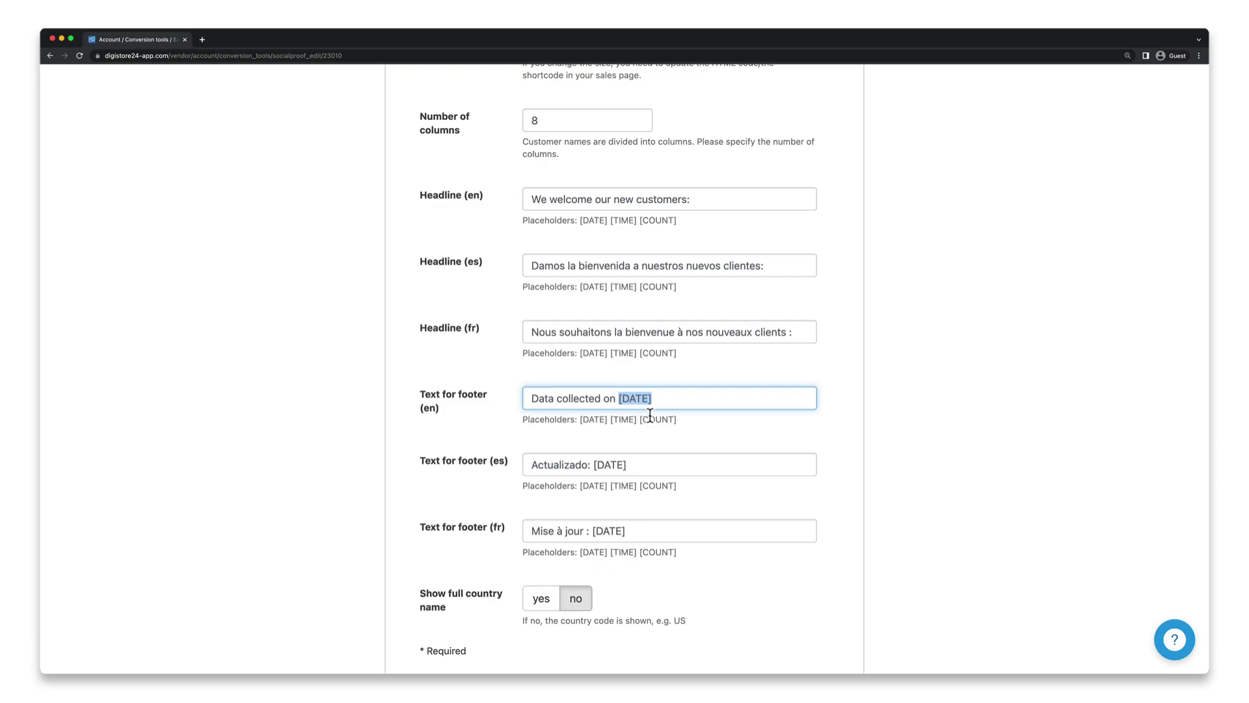
click(687, 428)
Try the Show full country name and Add custom CSS options, leaving both set to no.
scroll(687, 433, down, 5)
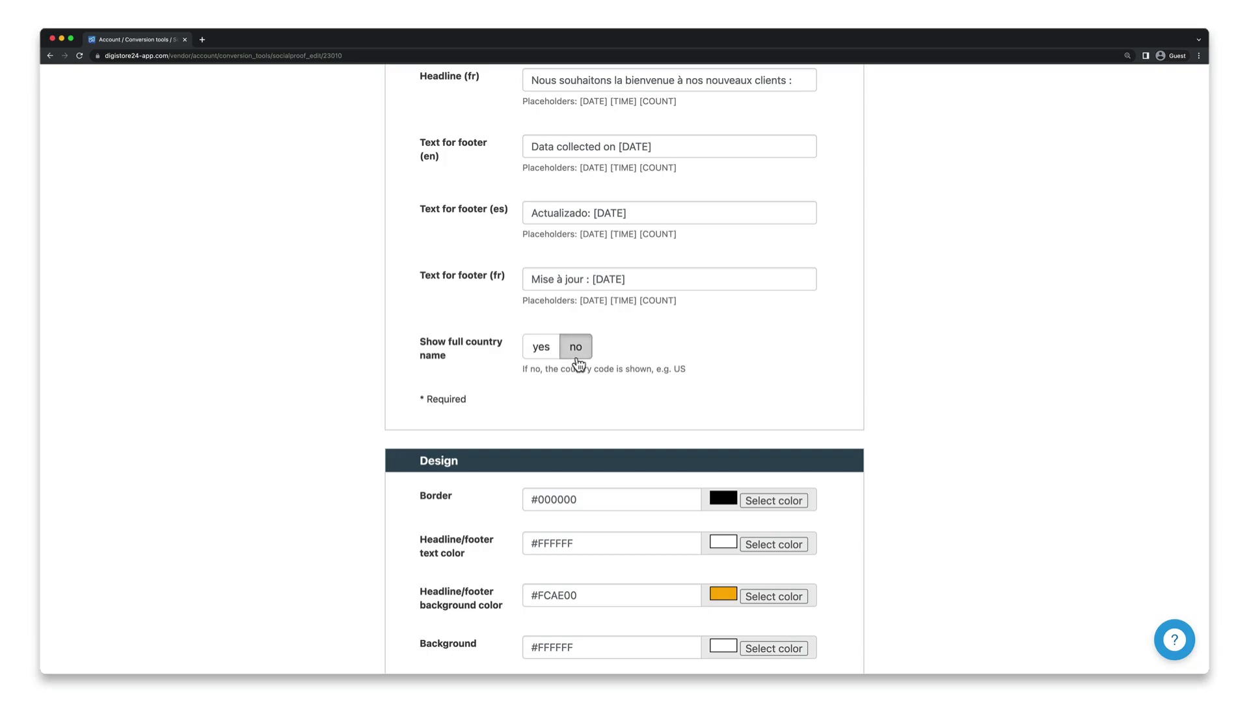
click(547, 357)
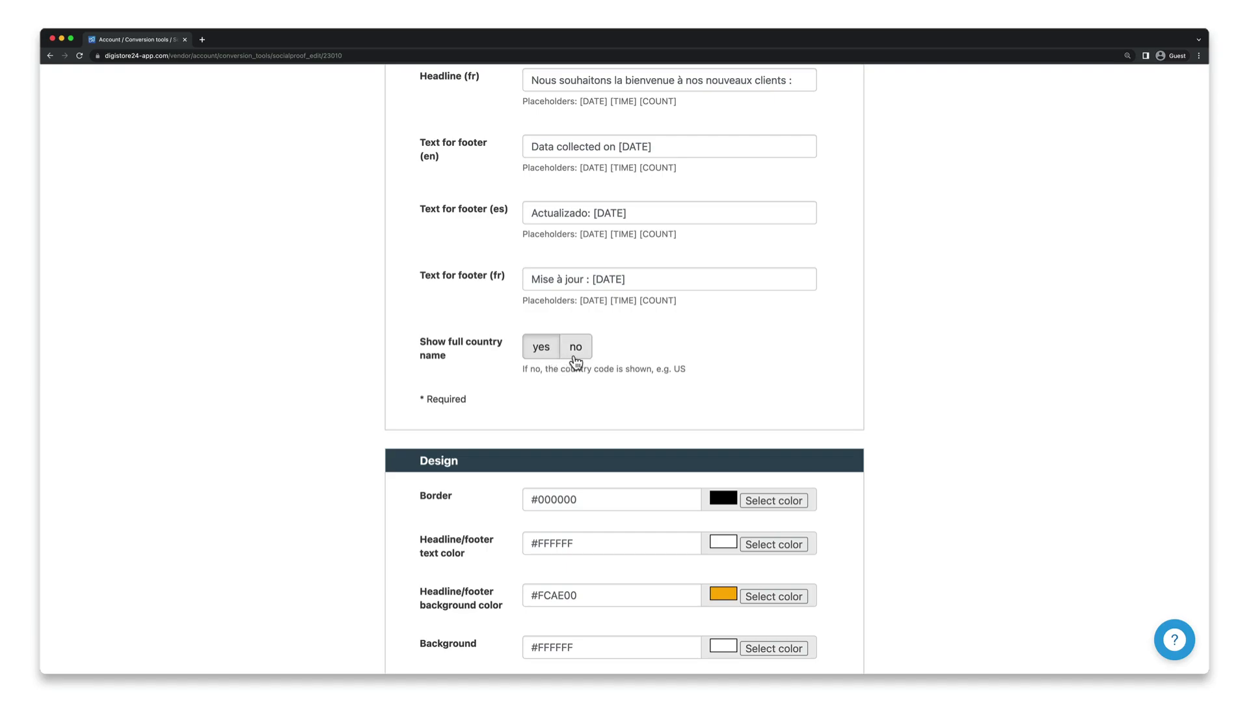
click(575, 359)
scroll(575, 360, down, 5)
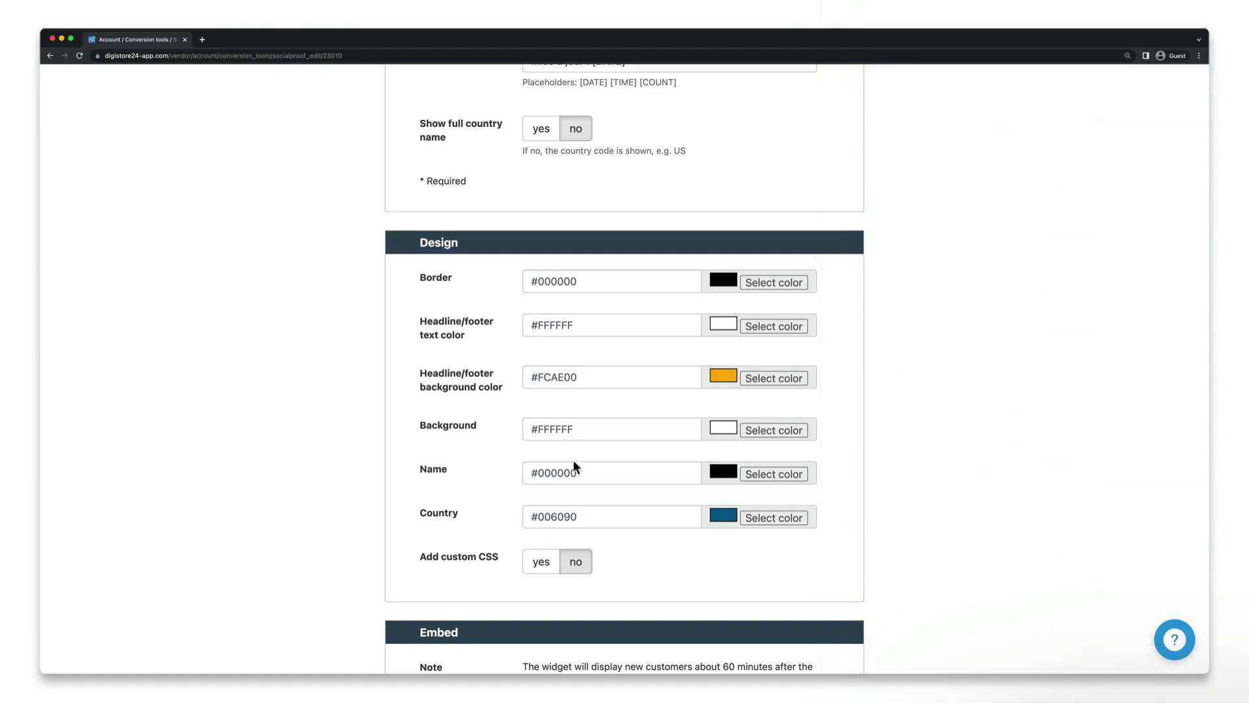
click(552, 568)
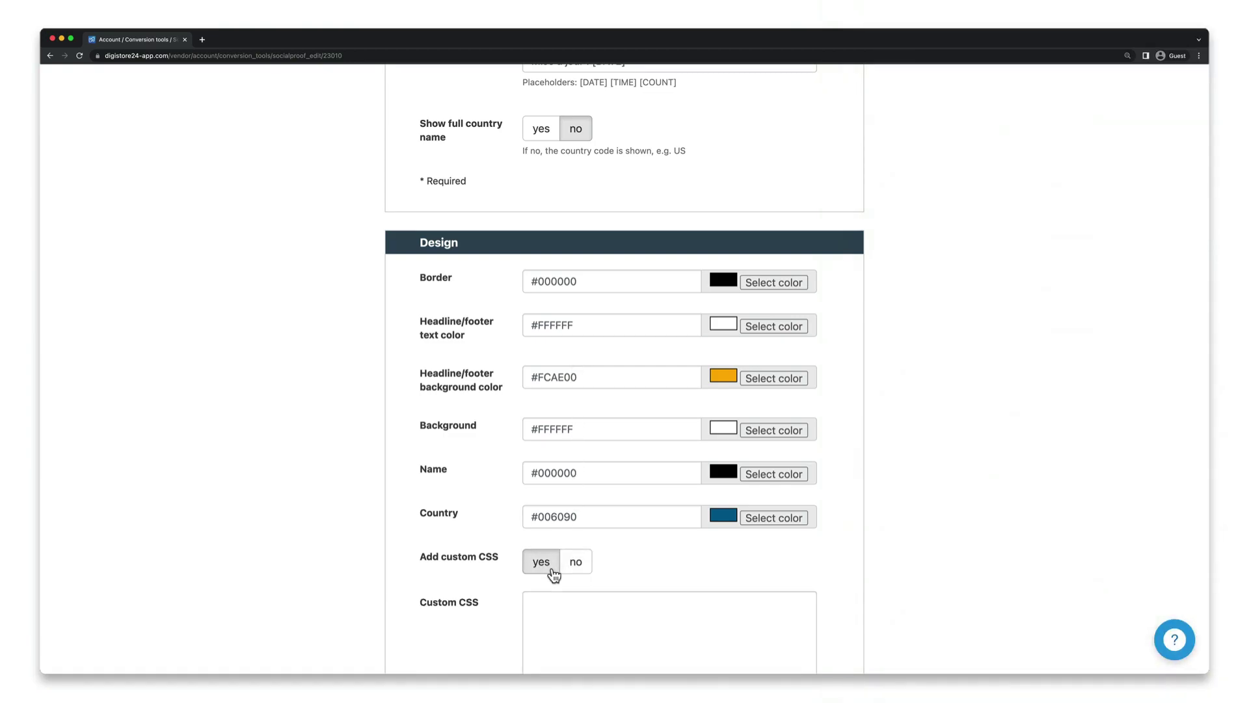
scroll(552, 576, down, 3)
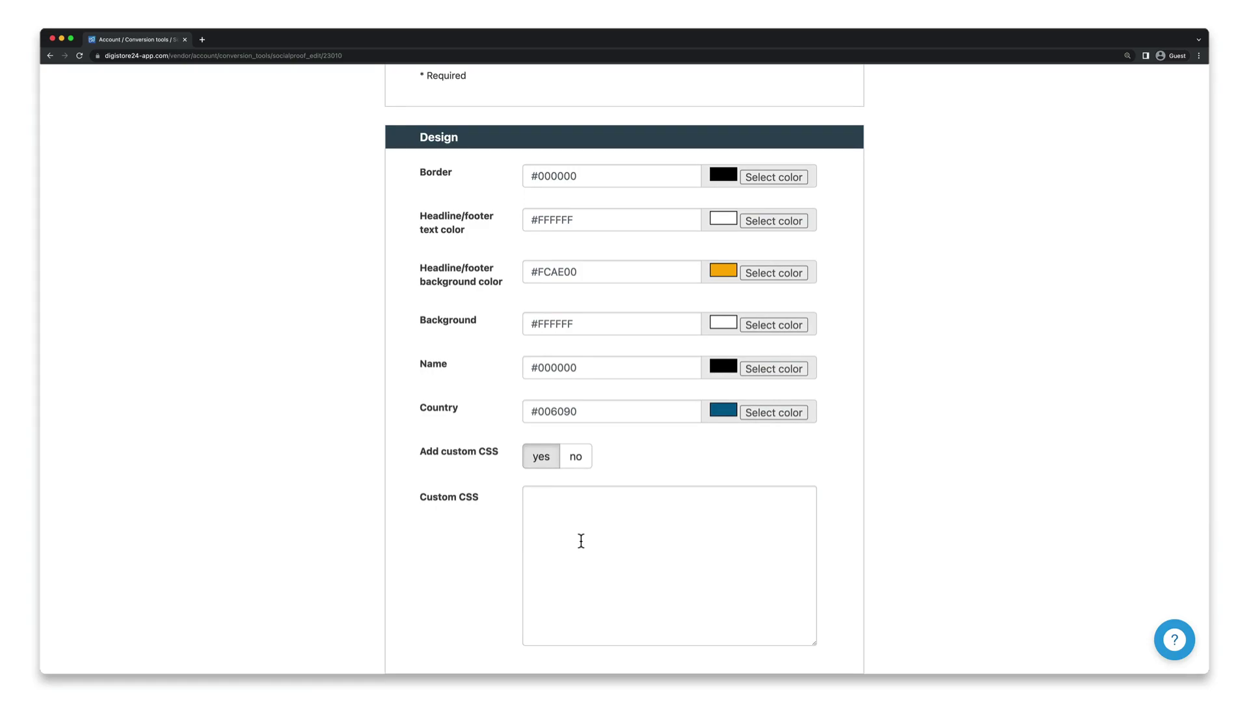
click(580, 467)
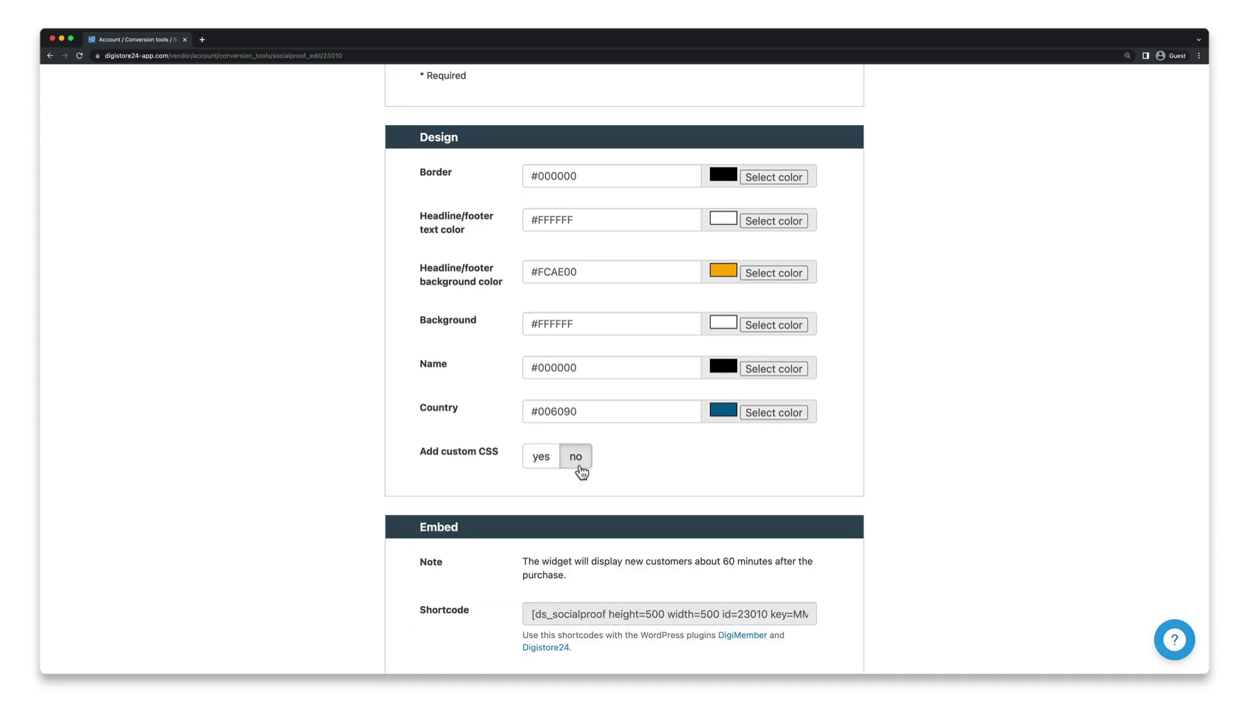
scroll(580, 471, down, 6)
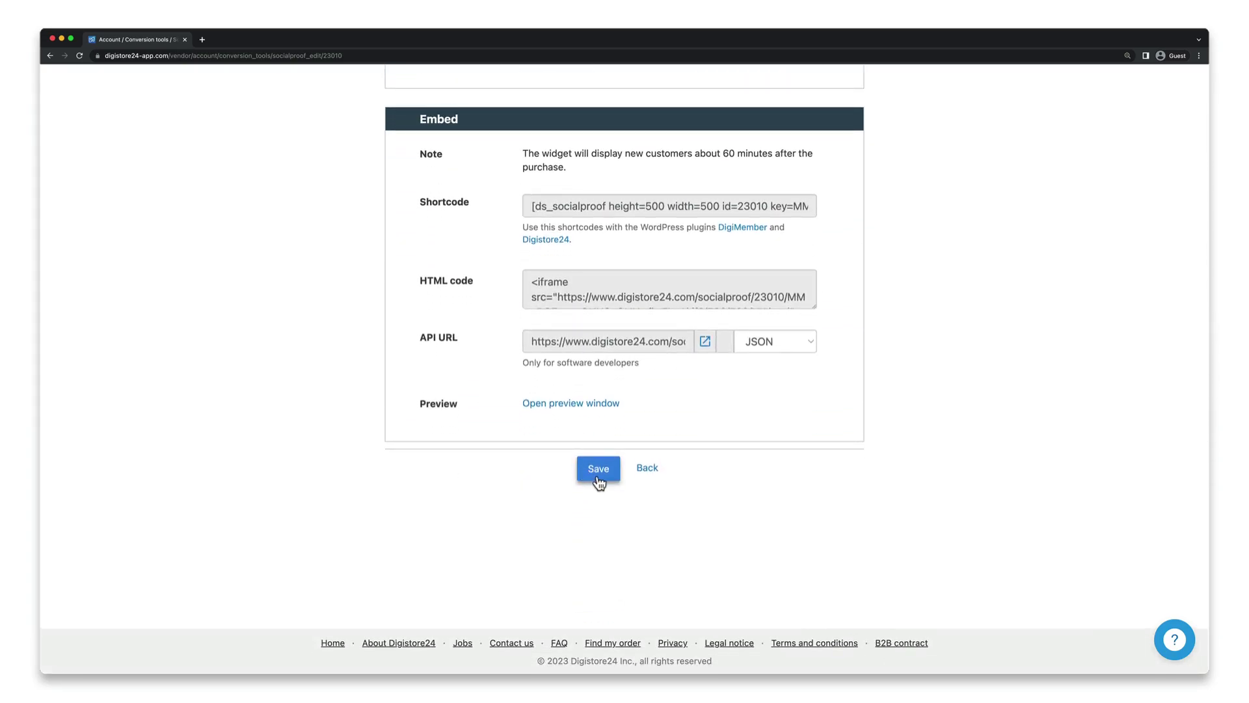
Save the SOCIAL BOX widget settings.
click(597, 478)
scroll(501, 467, down, 15)
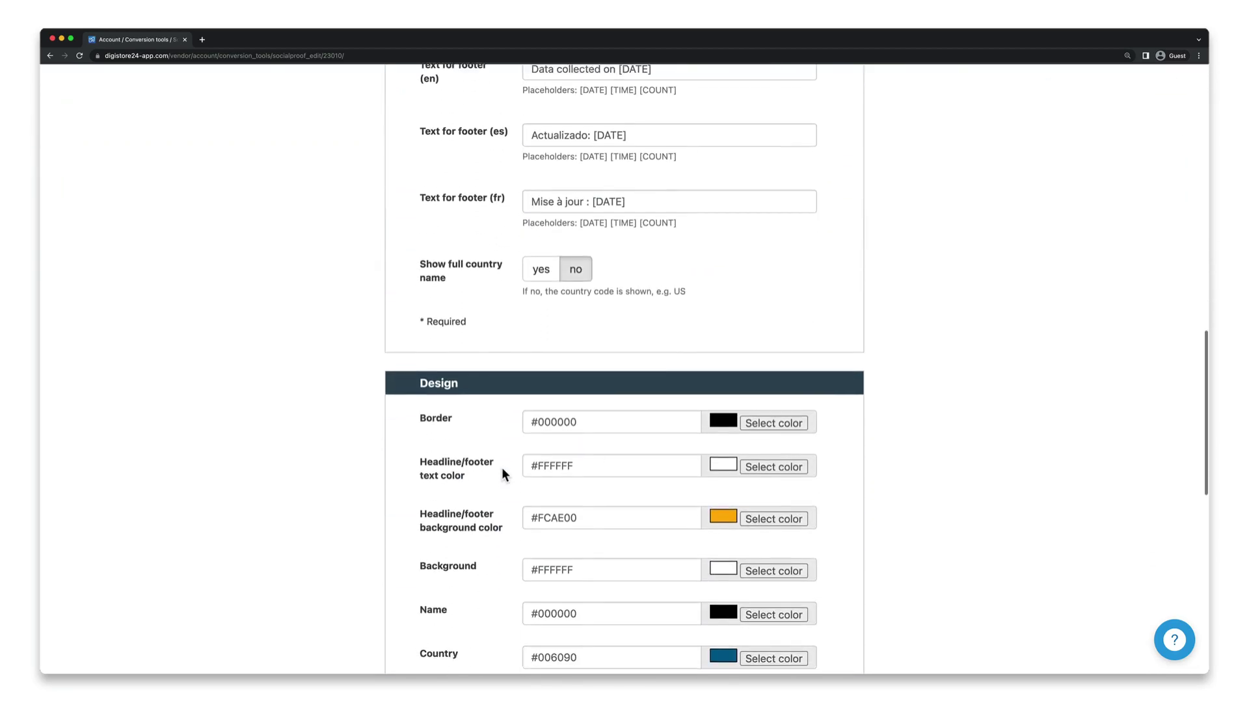
scroll(501, 467, down, 8)
Copy the widget's HTML iframe embed code.
click(566, 442)
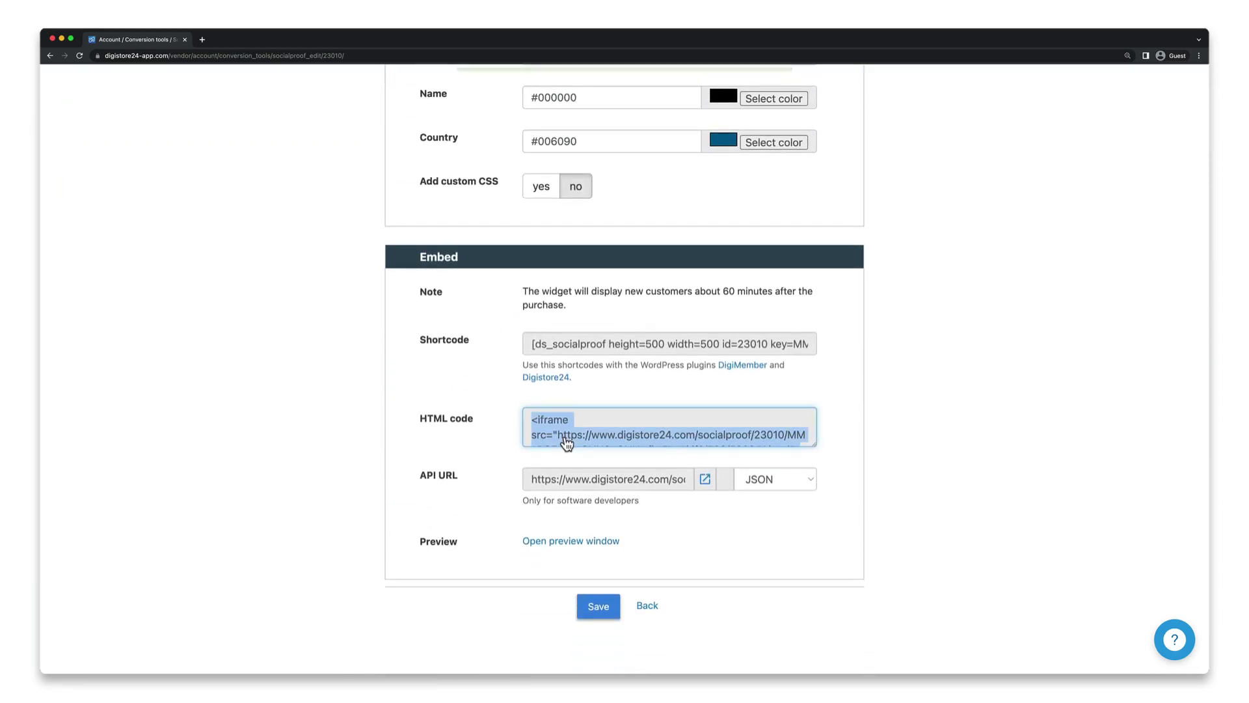
right_click(565, 437)
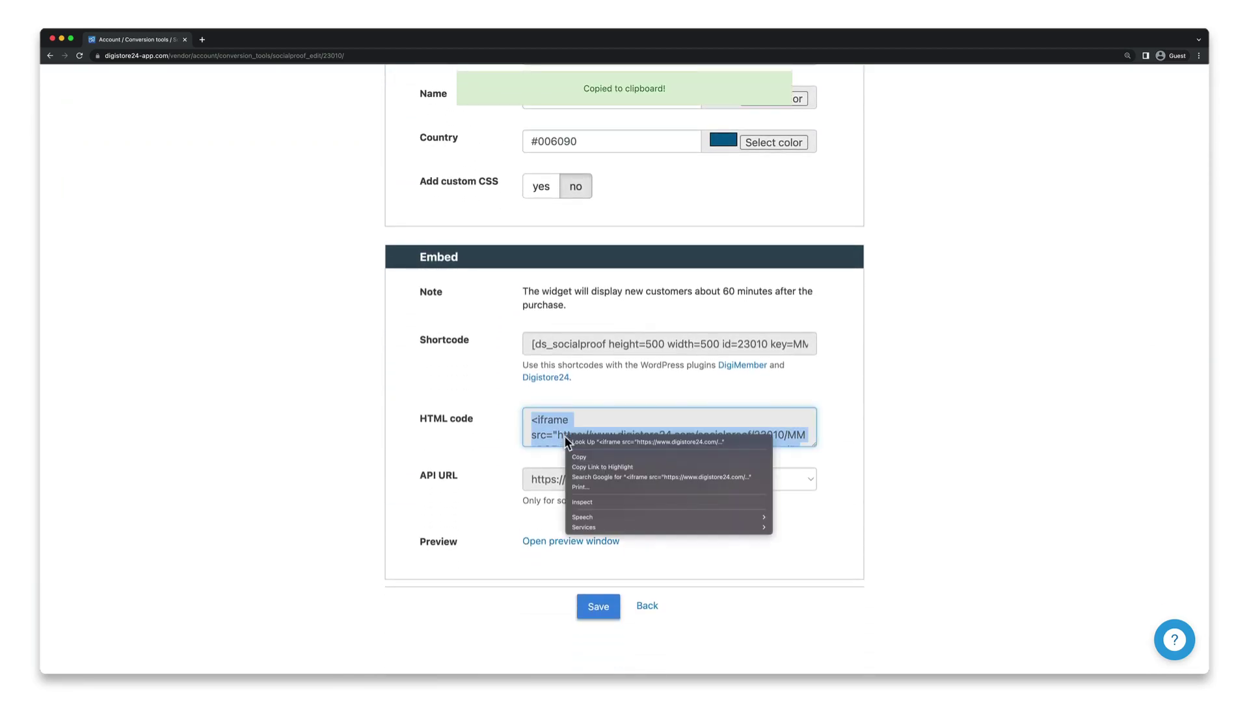
click(593, 456)
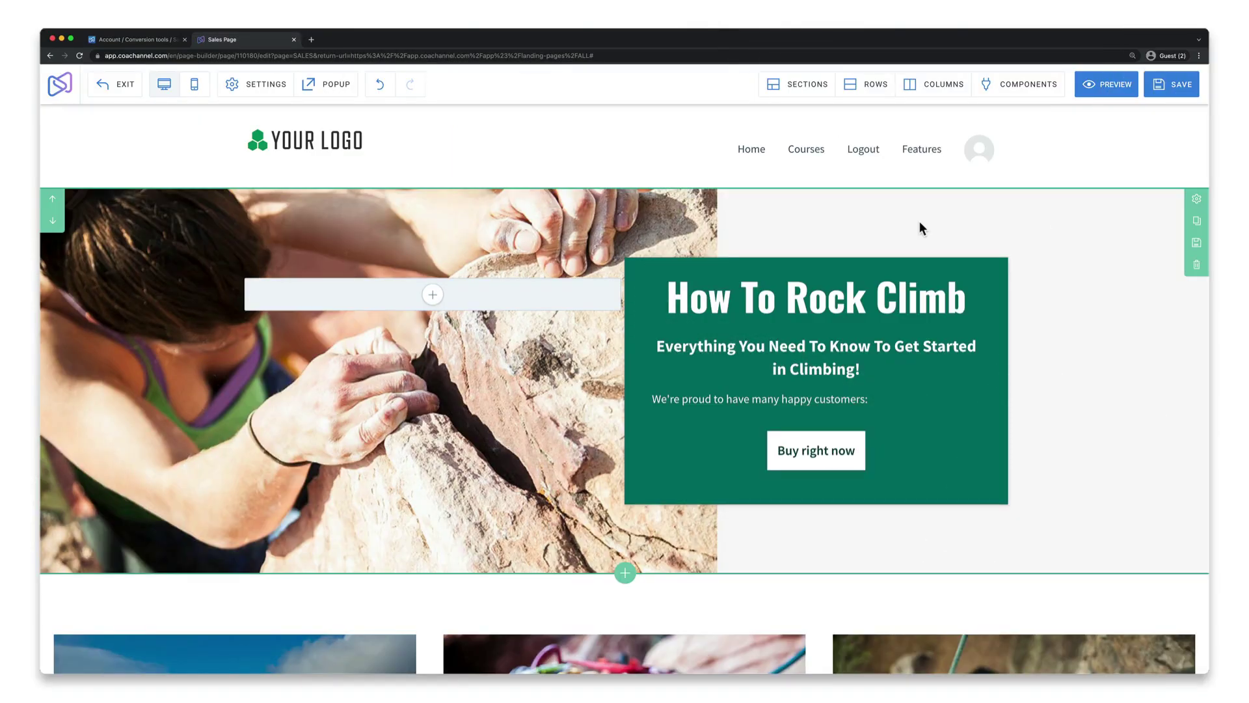
Add an HTML / JS component into the green hero box of the sales page.
click(1009, 95)
click(1014, 121)
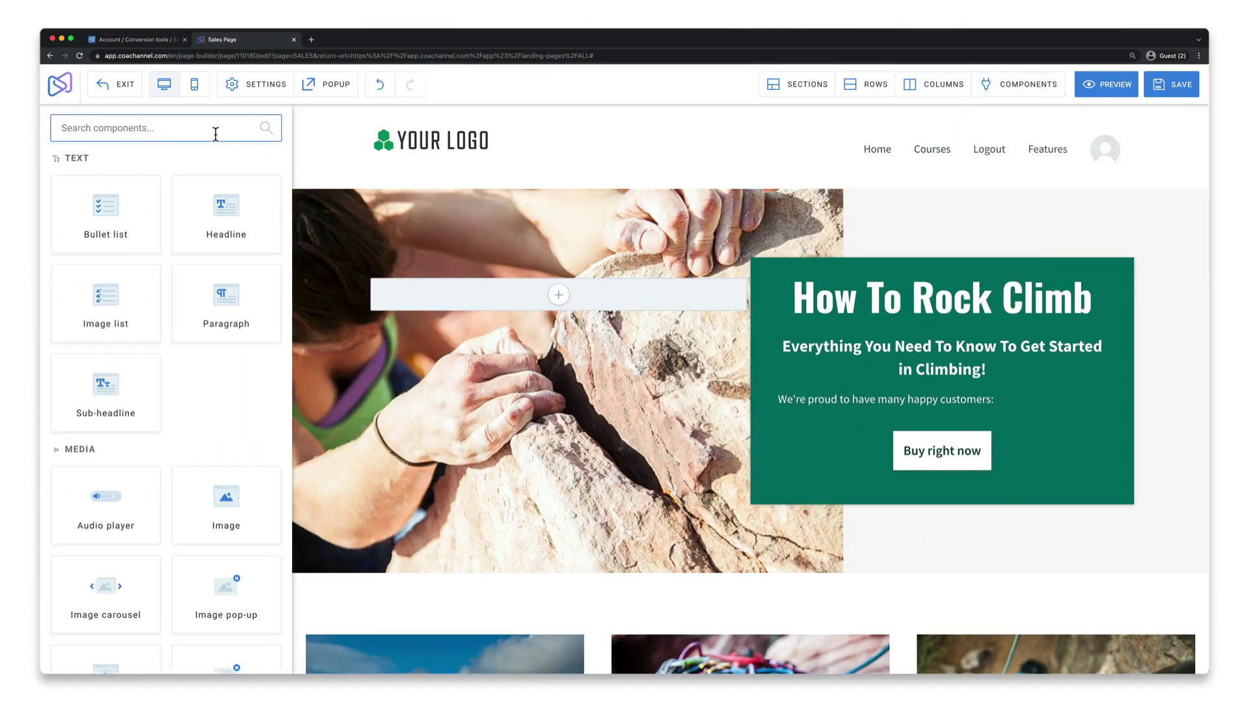
text(html)
drag(156, 189, 816, 442)
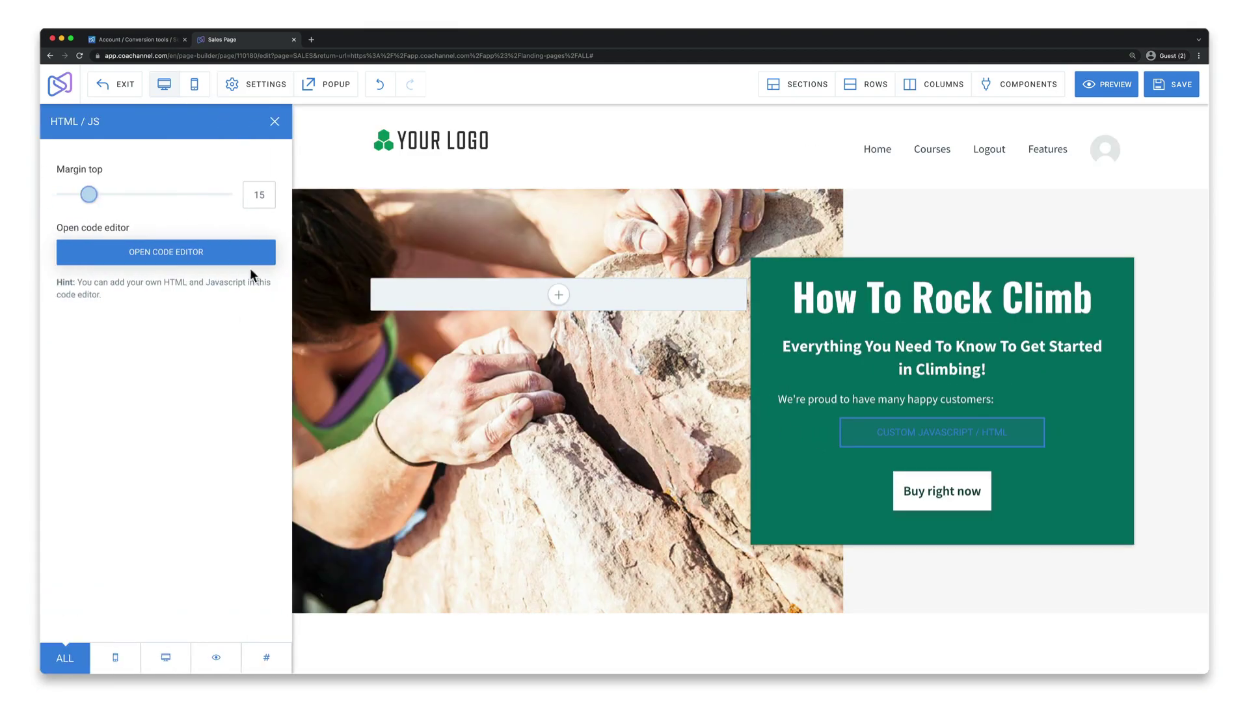
Paste the Digistore24 iframe code into the HTML element, then save and preview the page.
click(224, 258)
right_click(228, 260)
click(267, 323)
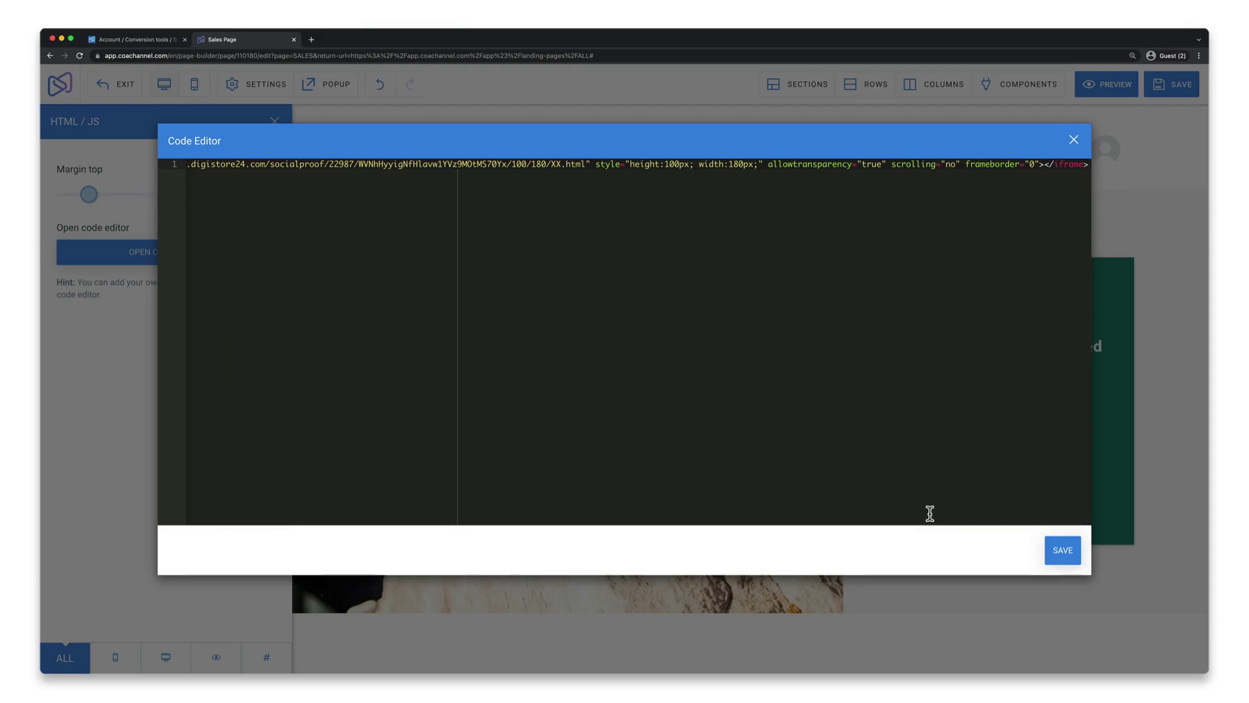
click(1045, 552)
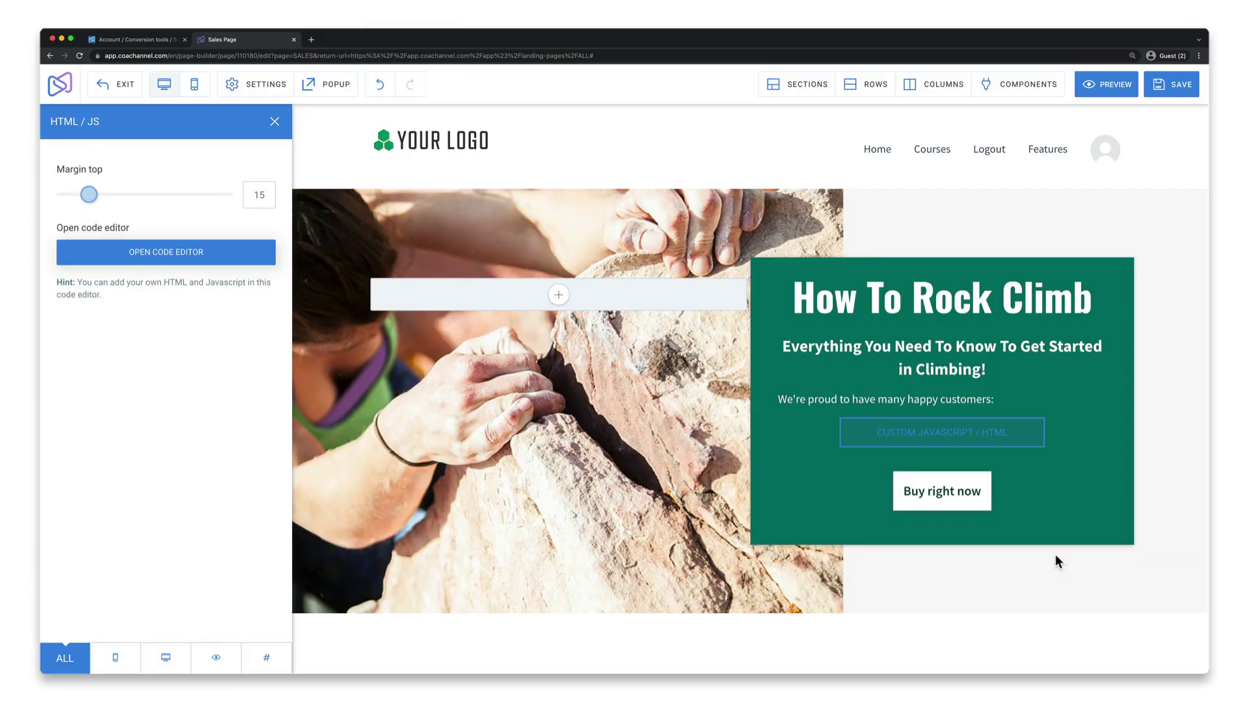
click(1156, 91)
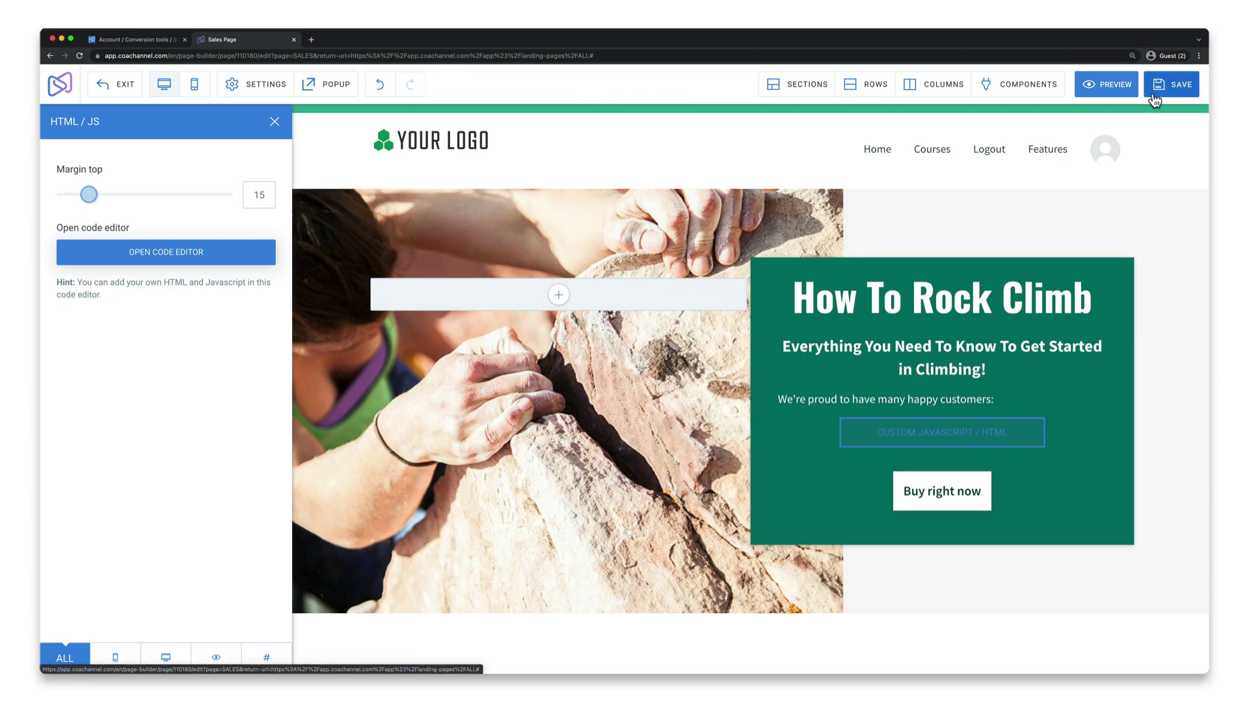
click(1106, 85)
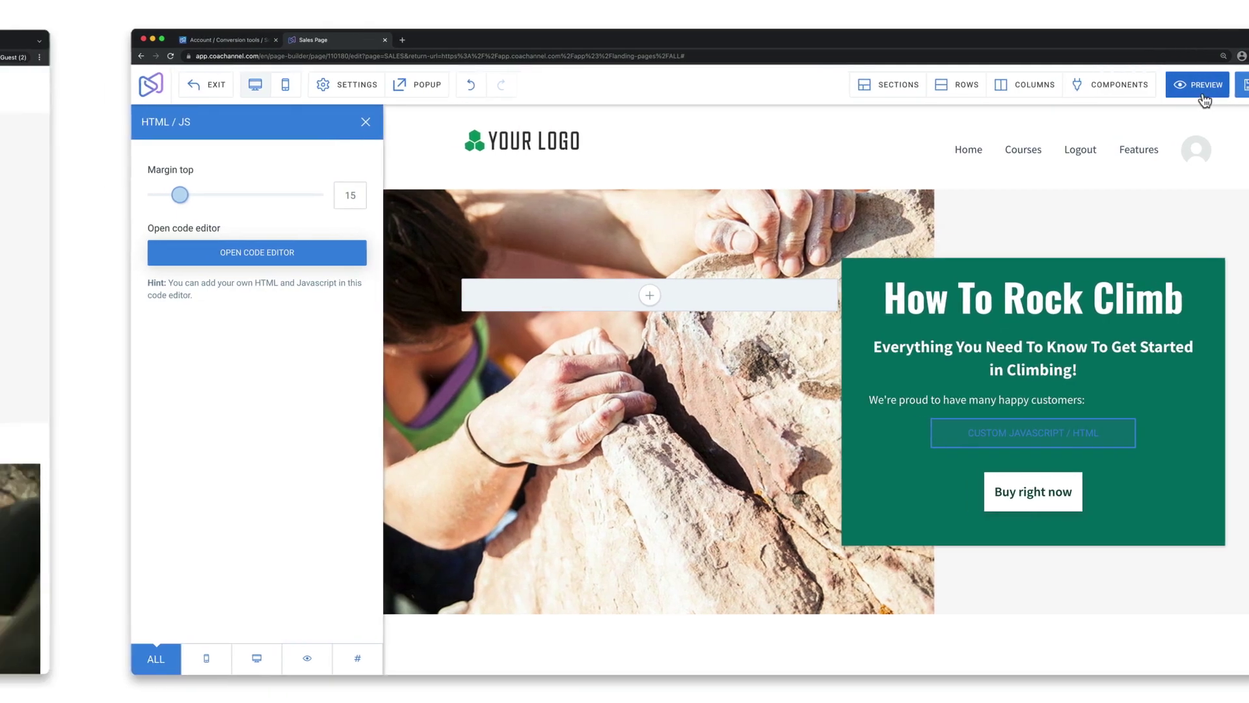